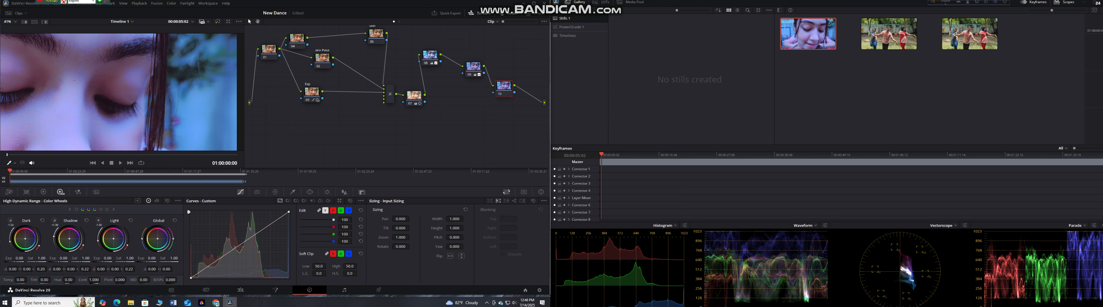
Add a midtone control point and a shadow control point to the last node's custom curve
{"action": "left_click_drag", "start_coordinate": [242, 244], "coordinate": [242, 243]}
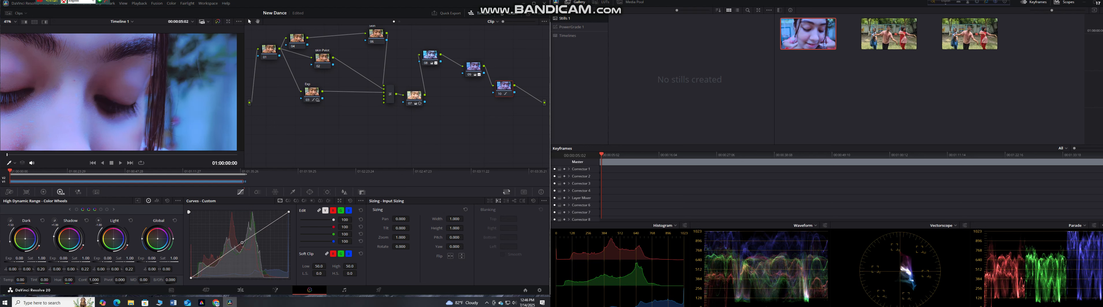
{"action": "left_click", "coordinate": [116, 171]}
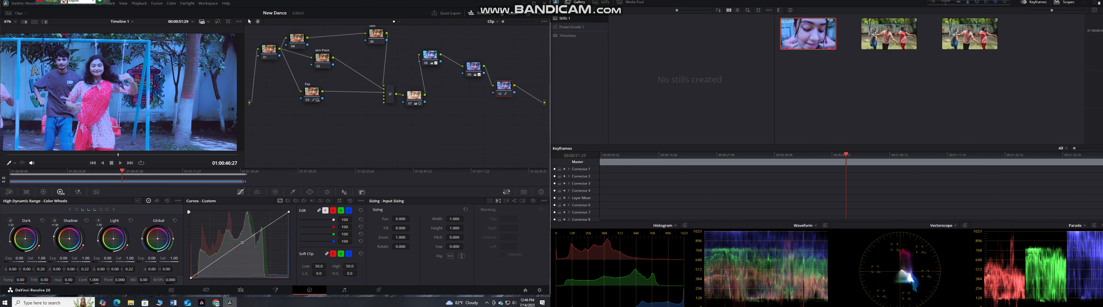
{"action": "left_click_drag", "start_coordinate": [122, 170], "coordinate": [24, 170]}
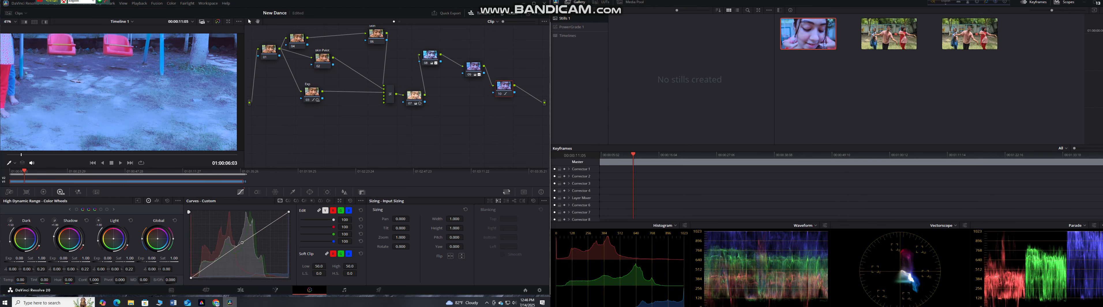
{"action": "scroll", "coordinate": [95, 97], "scroll_direction": "down", "scroll_amount": 5}
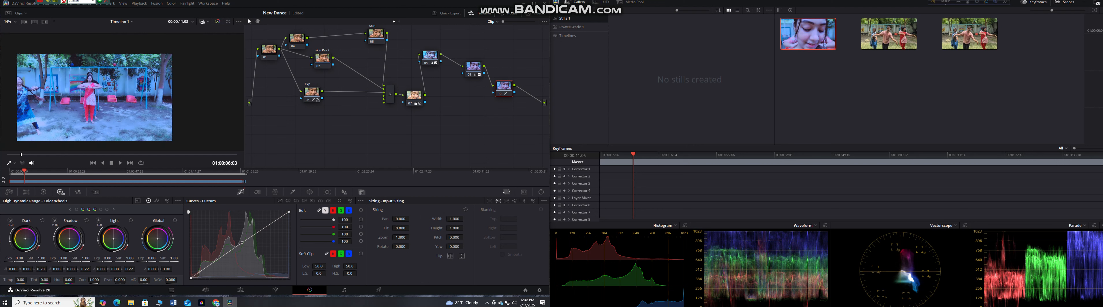
{"action": "scroll", "coordinate": [122, 92], "scroll_direction": "up", "scroll_amount": 2}
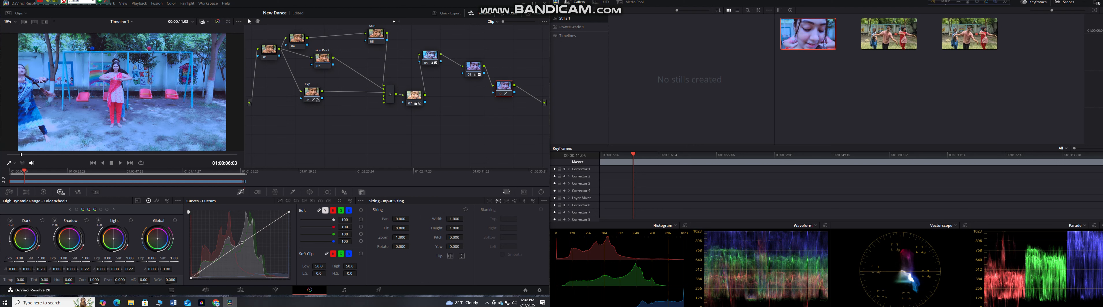
{"action": "left_click", "coordinate": [207, 267]}
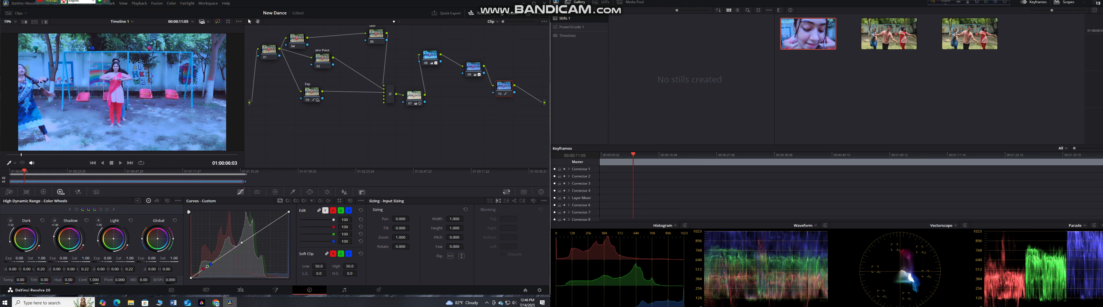
Adjust the Red and Green vectors in ColorSlice for the last node, saving the project
{"action": "left_click", "coordinate": [258, 192]}
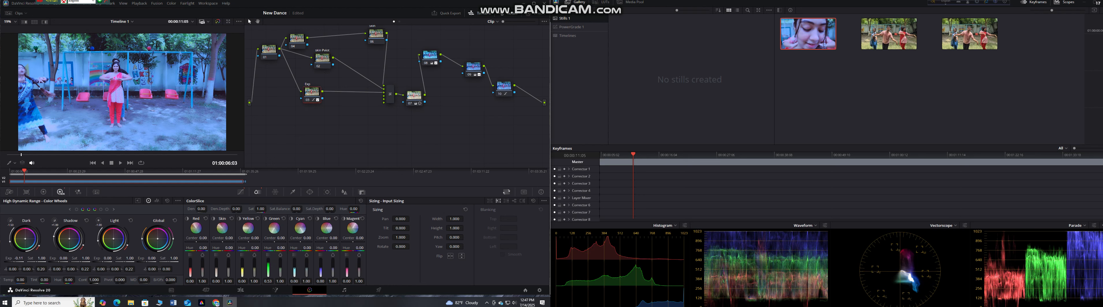
{"action": "left_click_drag", "start_coordinate": [505, 87], "coordinate": [501, 90]}
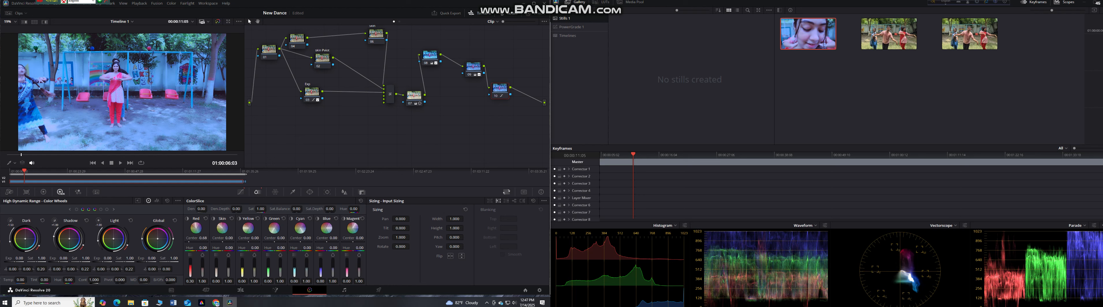
{"action": "mouse_move", "coordinate": [191, 265]}
{"action": "left_mouse_down"}
{"action": "mouse_move", "coordinate": [191, 278]}
{"action": "mouse_move", "coordinate": [191, 259]}
{"action": "left_mouse_up"}
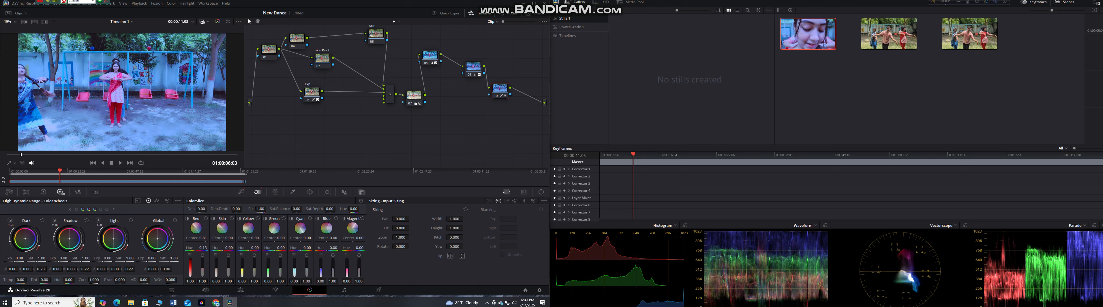
{"action": "key", "text": "ctrl+s"}
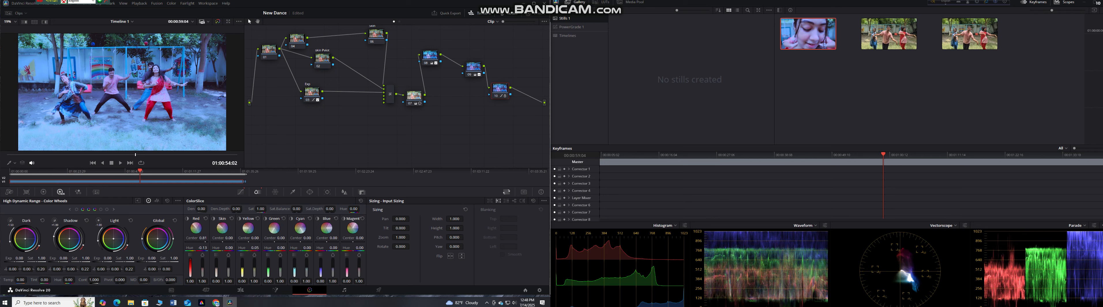
{"action": "left_click_drag", "start_coordinate": [269, 269], "coordinate": [268, 267]}
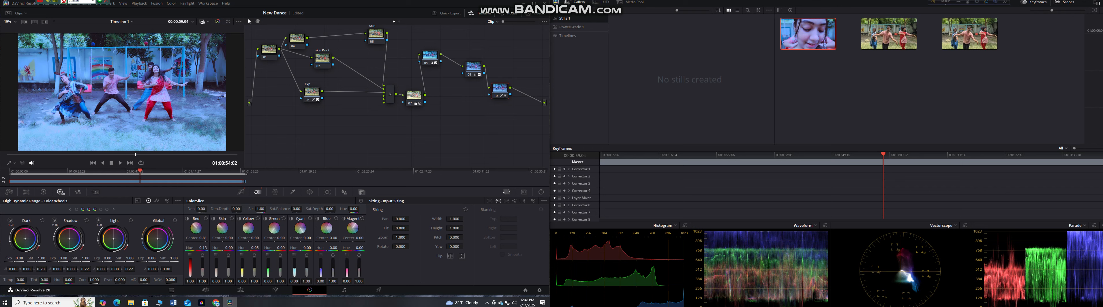
Sample the blue-tinted ground with the 3D Qualifier on the last node
{"action": "left_click", "coordinate": [293, 192]}
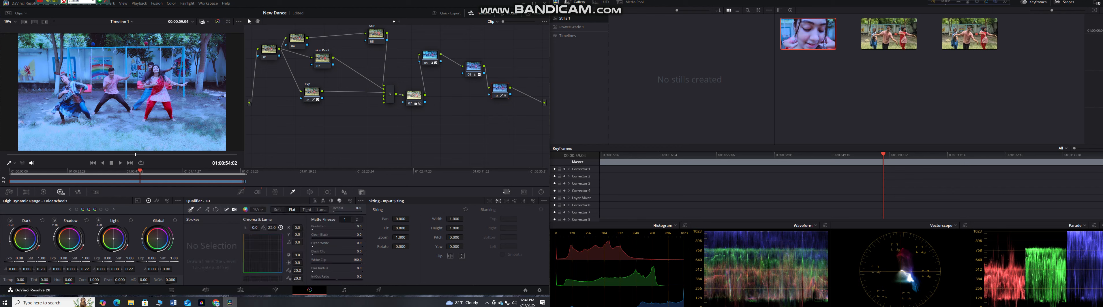
{"action": "left_click", "coordinate": [116, 135]}
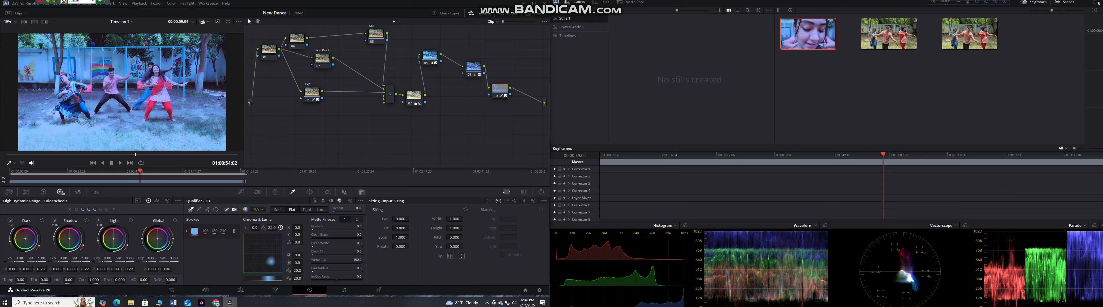
{"action": "key", "text": "ctrl+z"}
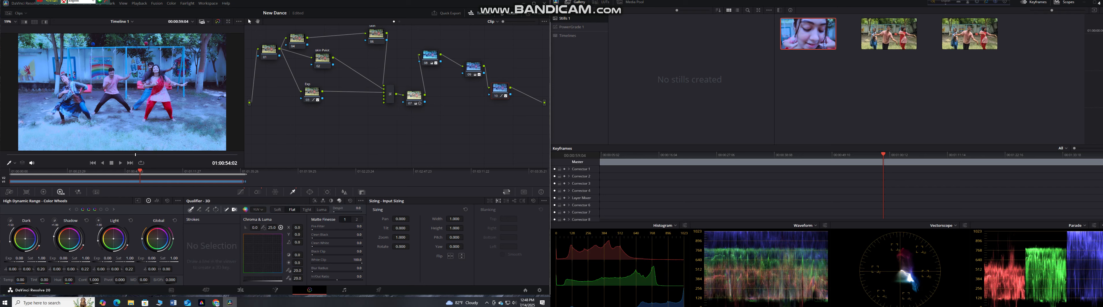
{"action": "key", "text": "ctrl+shift+z"}
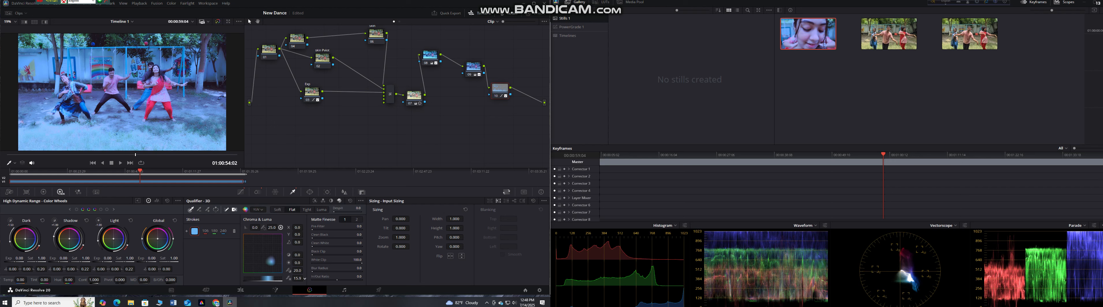
{"action": "left_click", "coordinate": [129, 135]}
Move the qualified node below the node before it and save the project with the playhead at the timeline start
{"action": "left_click_drag", "start_coordinate": [500, 89], "coordinate": [456, 101]}
{"action": "left_click", "coordinate": [473, 66]}
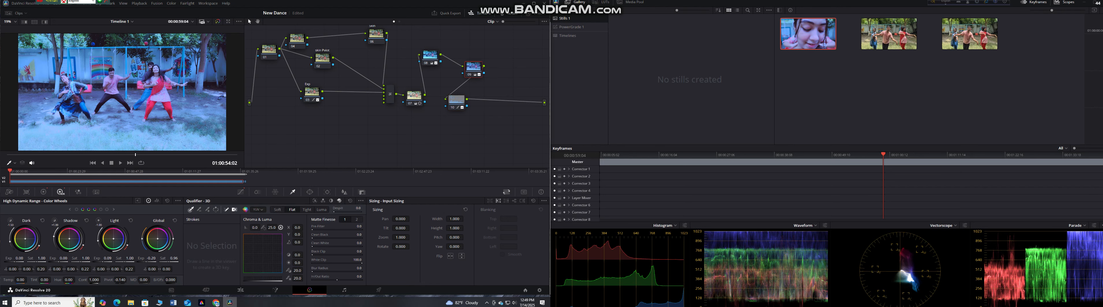
{"action": "left_click_drag", "start_coordinate": [135, 154], "coordinate": [7, 154]}
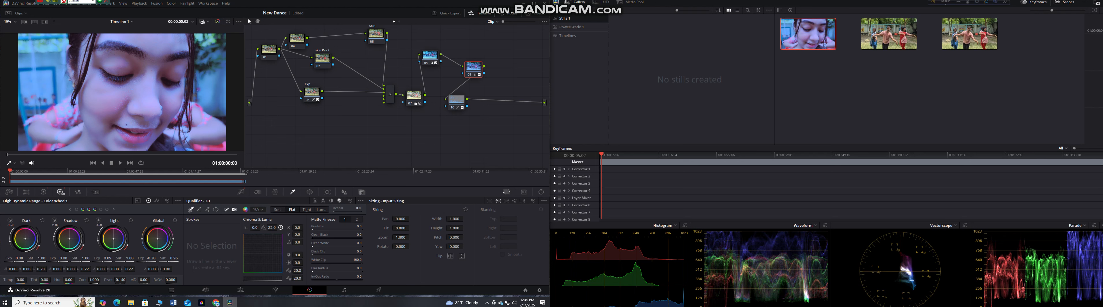
{"action": "key", "text": "ctrl+s"}
Compare the image with the grades bypassed and label the node that feeds the qualified node
{"action": "key", "text": "shift+d"}
{"action": "key", "text": "shift+d"}
{"action": "right_click", "coordinate": [477, 66]}
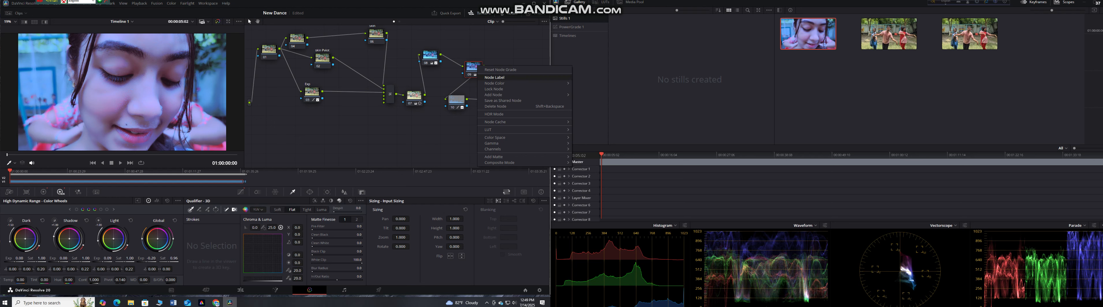
{"action": "left_click", "coordinate": [494, 77]}
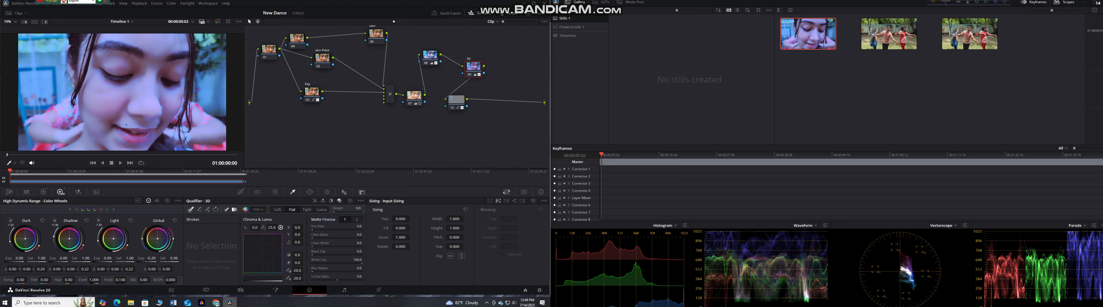
Disable and re-enable the labelled node to compare its effect on the close-up
{"action": "right_click", "coordinate": [478, 67]}
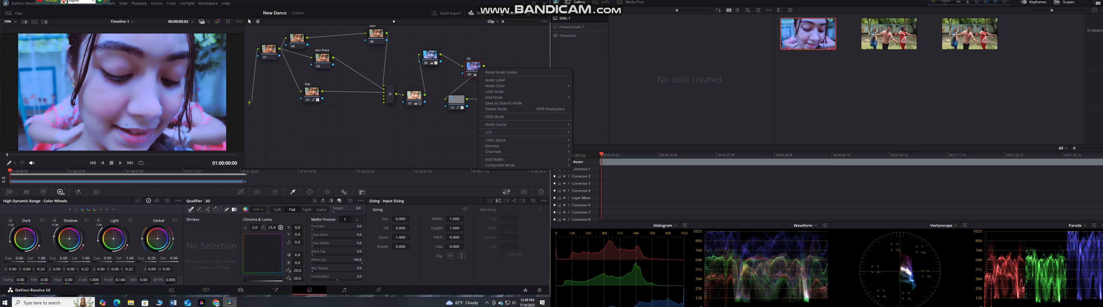
{"action": "key", "text": "Escape"}
{"action": "key", "text": "ctrl+d"}
{"action": "key", "text": "ctrl+d"}
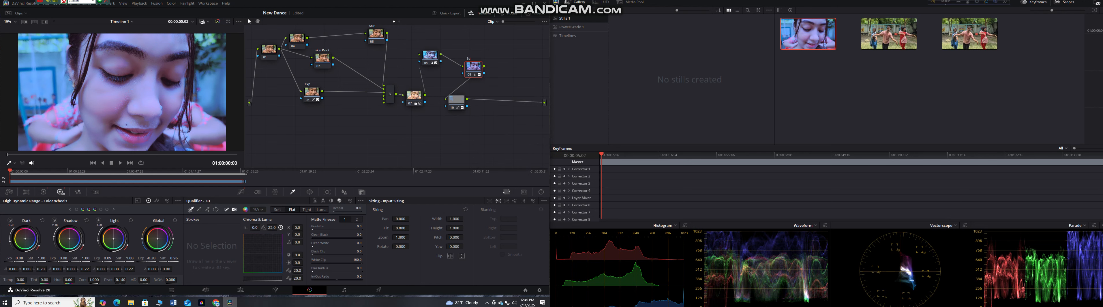
Break and restore the input connections of the labelled node and the node before it to compare the image
{"action": "left_click", "coordinate": [422, 79]}
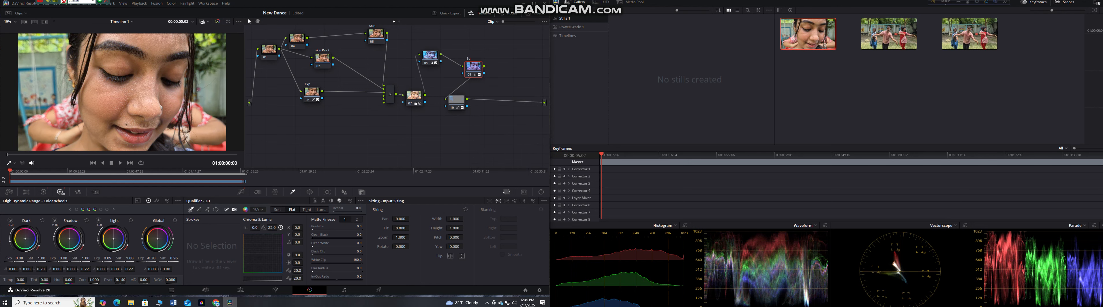
{"action": "left_click_drag", "start_coordinate": [415, 55], "coordinate": [420, 55]}
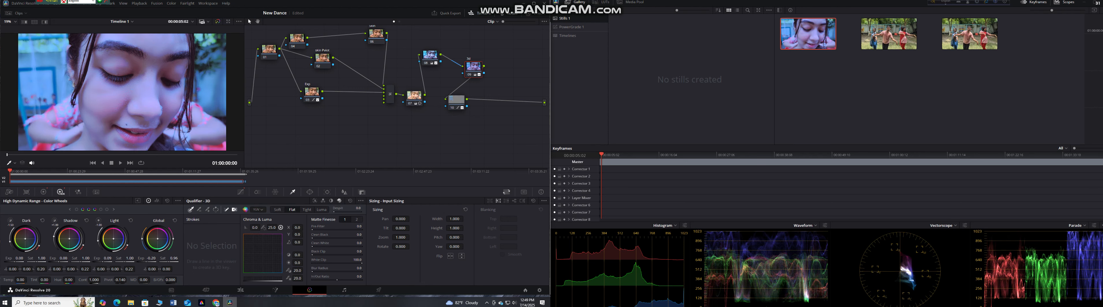
{"action": "left_click", "coordinate": [455, 62]}
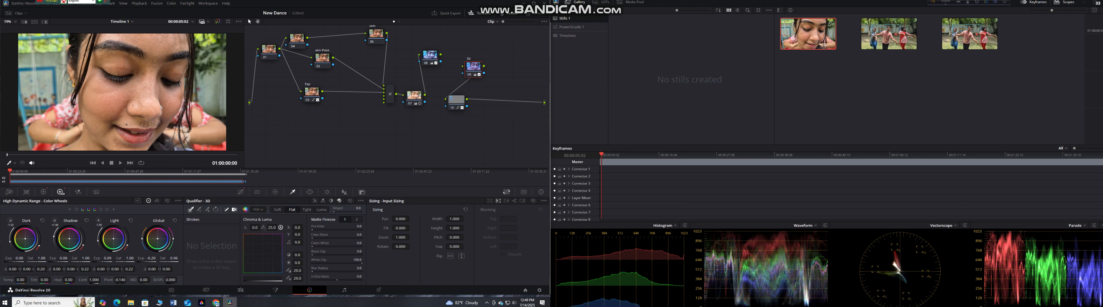
{"action": "left_click_drag", "start_coordinate": [455, 62], "coordinate": [466, 69]}
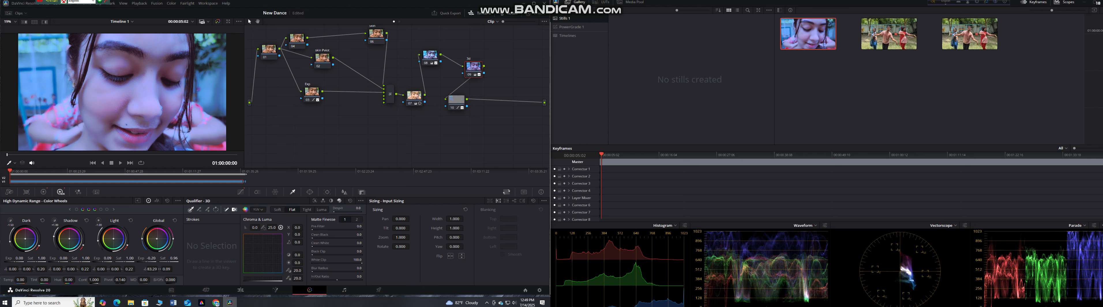
Try to add a serial node next to the labelled node
{"action": "left_click", "coordinate": [456, 101]}
{"action": "right_click", "coordinate": [457, 101]}
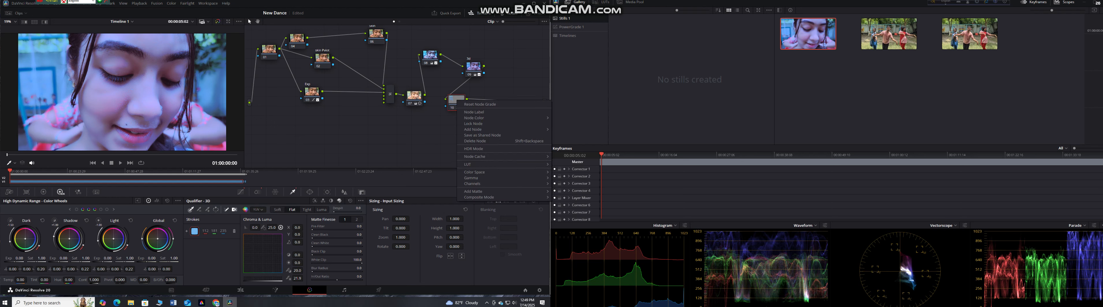
{"action": "left_click", "coordinate": [474, 67]}
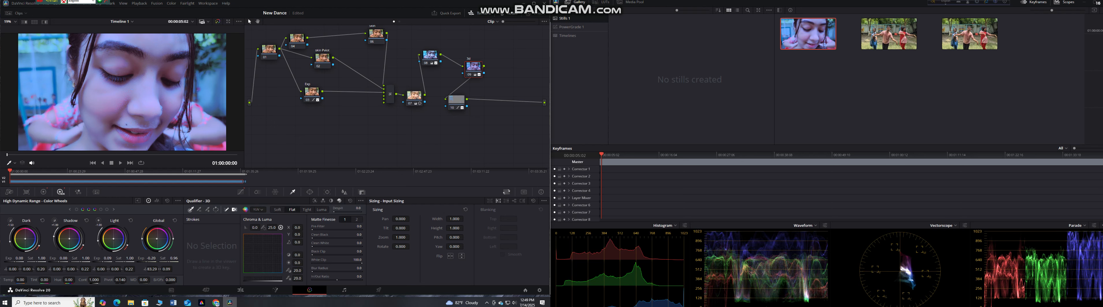
{"action": "right_click", "coordinate": [475, 65]}
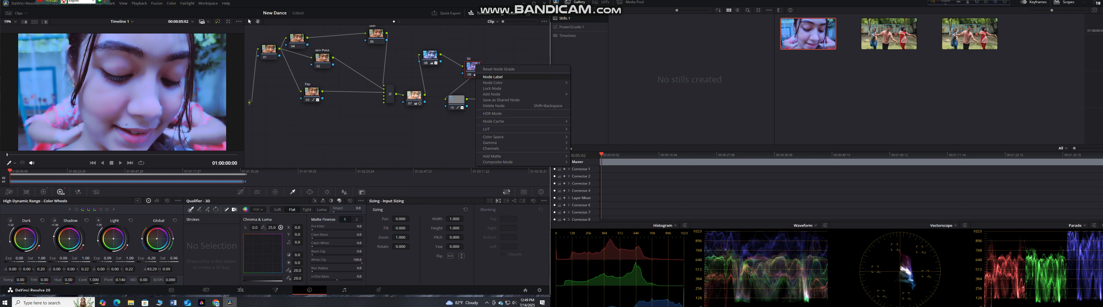
{"action": "mouse_move", "coordinate": [497, 94]}
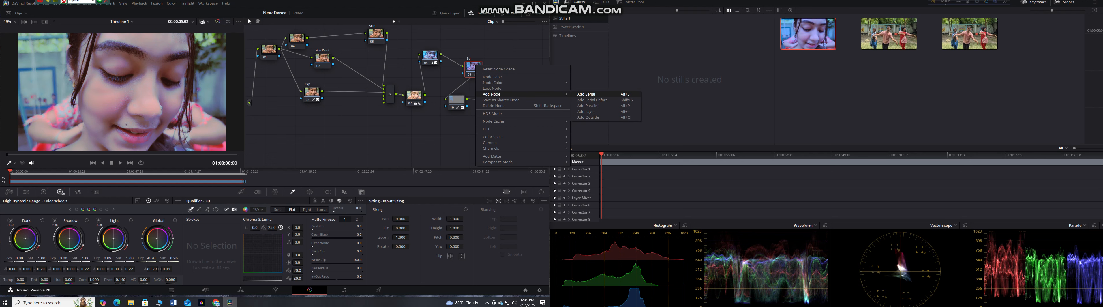
{"action": "left_click", "coordinate": [591, 99]}
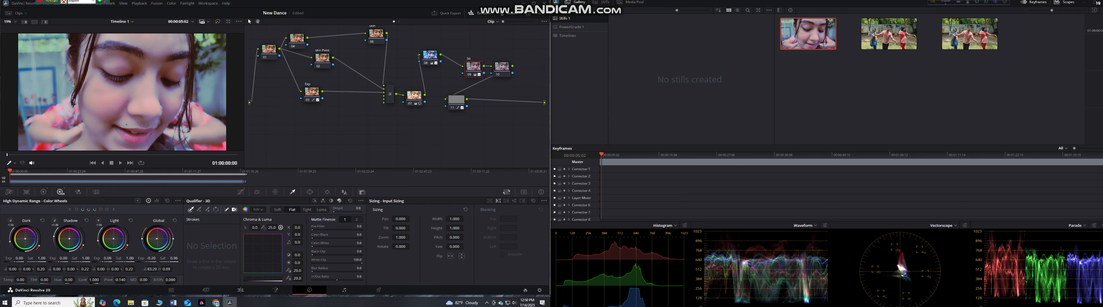
{"action": "key", "text": "ctrl+z"}
Move the labelled node closer to the node before it and shift its HDR Global wheel colour balance
{"action": "left_click", "coordinate": [457, 100]}
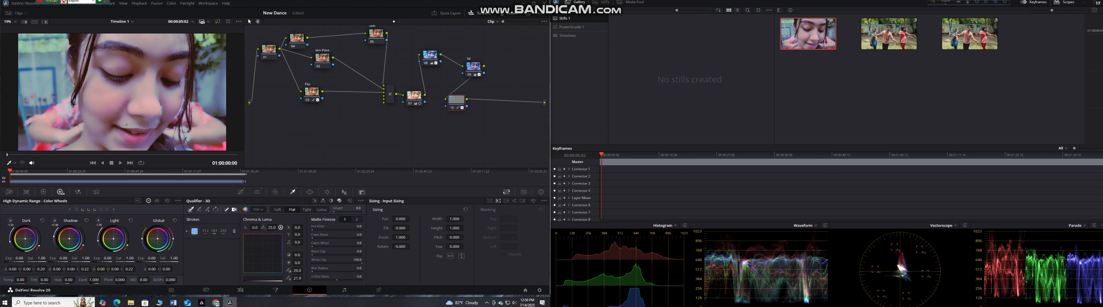
{"action": "left_click_drag", "start_coordinate": [474, 65], "coordinate": [461, 57]}
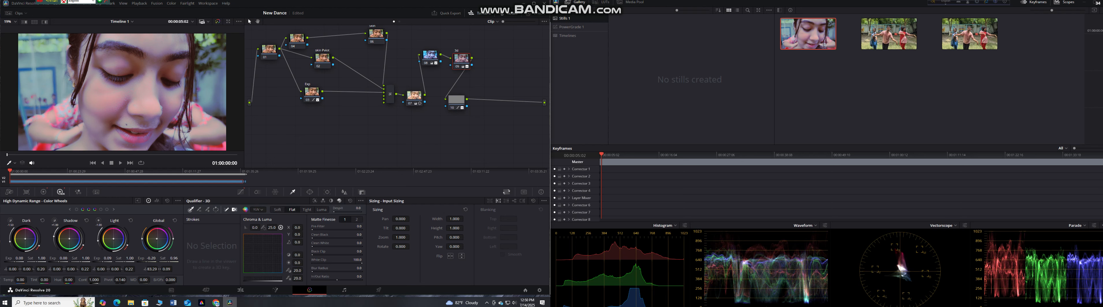
{"action": "left_click_drag", "start_coordinate": [157, 239], "coordinate": [161, 241]}
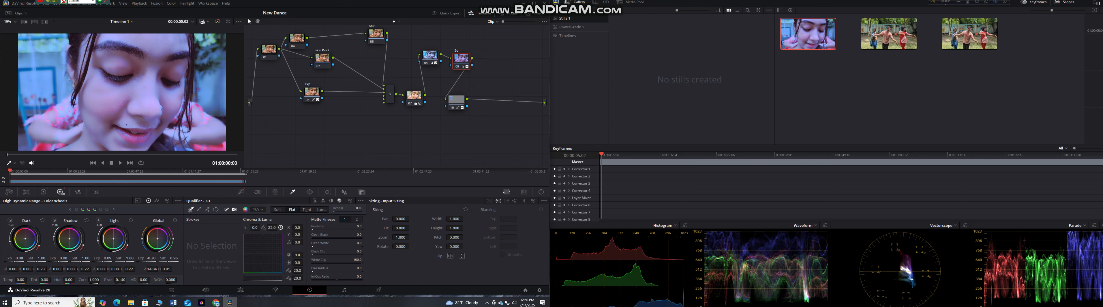
Turn on HDR Mode for the labelled node and move it higher in the node graph
{"action": "right_click", "coordinate": [459, 58]}
{"action": "left_click", "coordinate": [476, 106]}
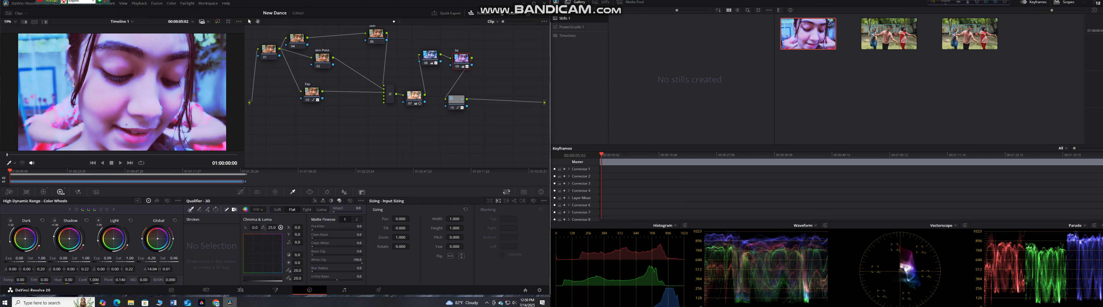
{"action": "left_click_drag", "start_coordinate": [462, 58], "coordinate": [483, 42]}
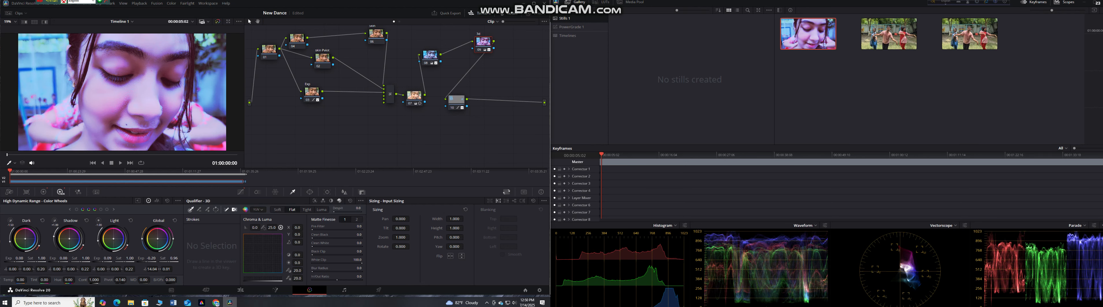
Move the labelled node closer to the node before it and turn off its HDR Mode
{"action": "left_click_drag", "start_coordinate": [483, 42], "coordinate": [463, 43]}
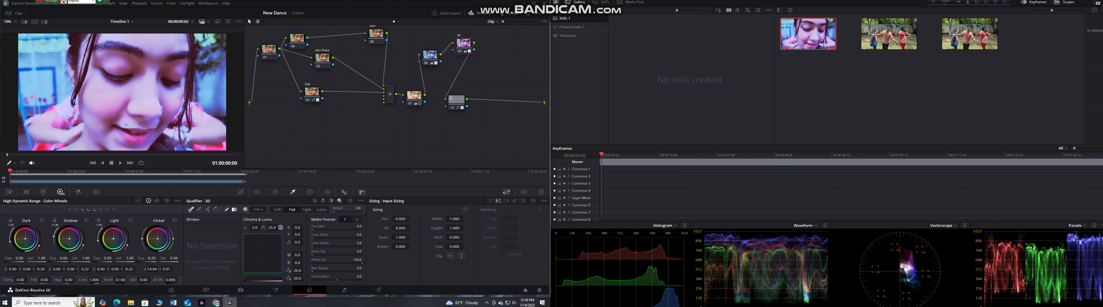
{"action": "right_click", "coordinate": [464, 45]}
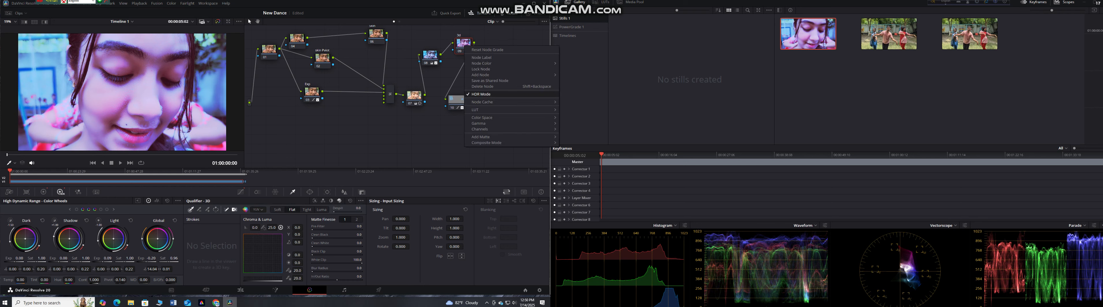
{"action": "left_click", "coordinate": [482, 94]}
Add a serial node after the labelled node
{"action": "right_click", "coordinate": [461, 45]}
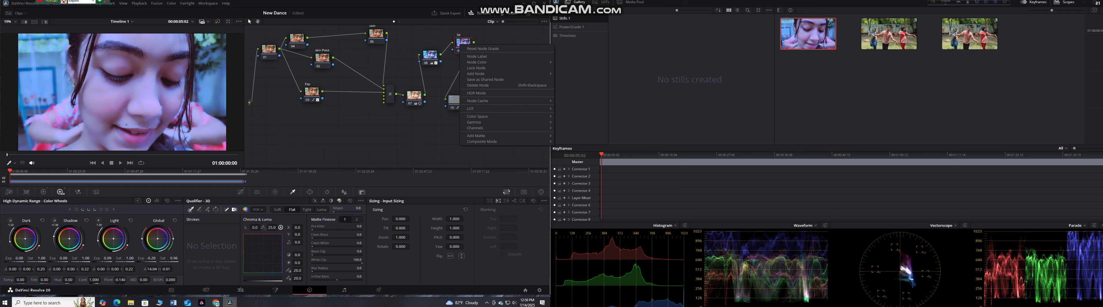
{"action": "mouse_move", "coordinate": [477, 74]}
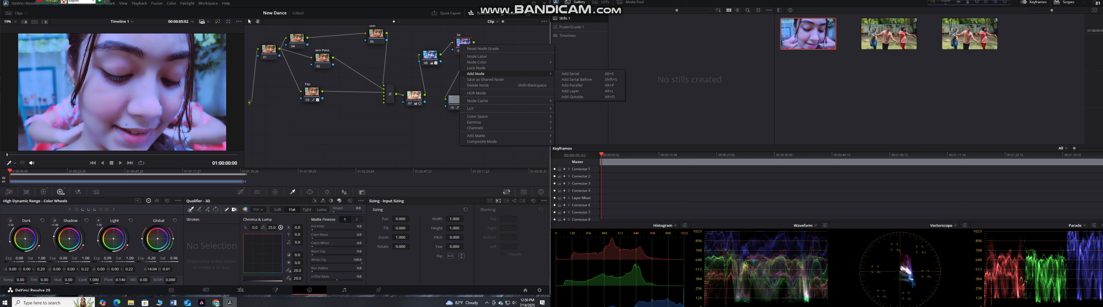
{"action": "left_click", "coordinate": [571, 74]}
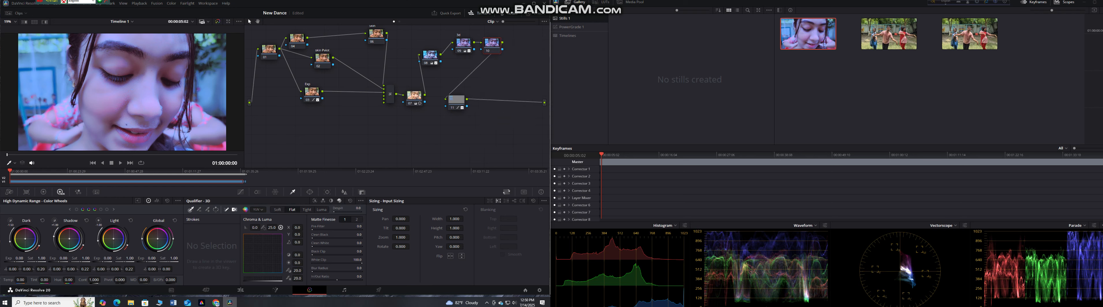
Label the new serial node HDR and turn on HDR Mode for it
{"action": "right_click", "coordinate": [496, 44]}
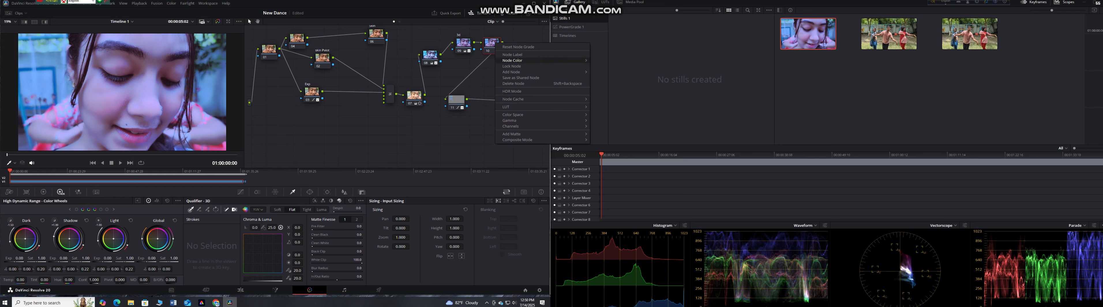
{"action": "left_click", "coordinate": [512, 55]}
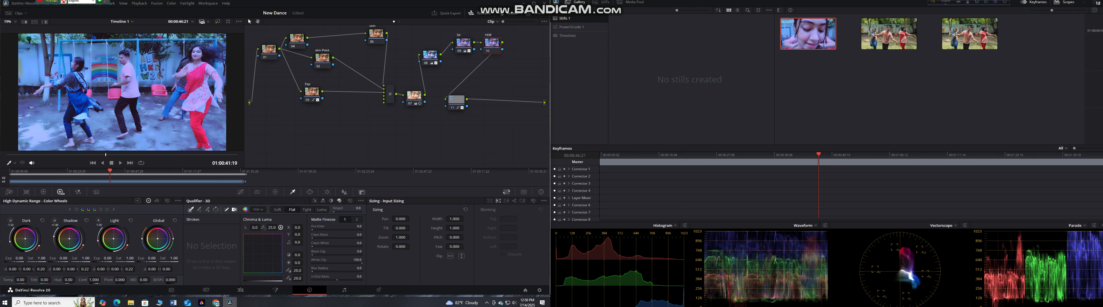
{"action": "right_click", "coordinate": [492, 46]}
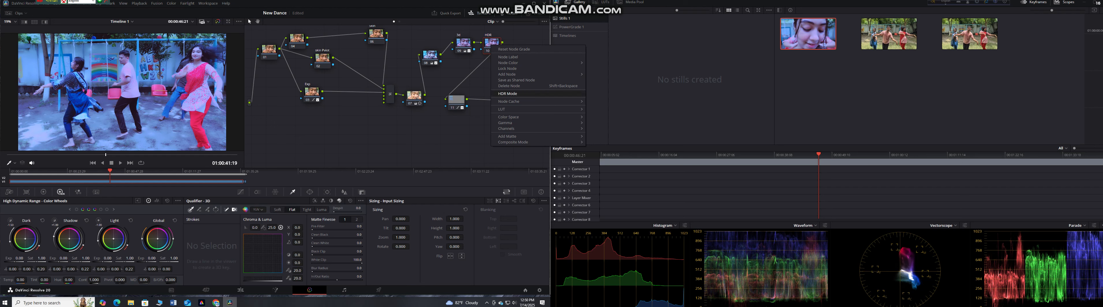
{"action": "left_click", "coordinate": [507, 93]}
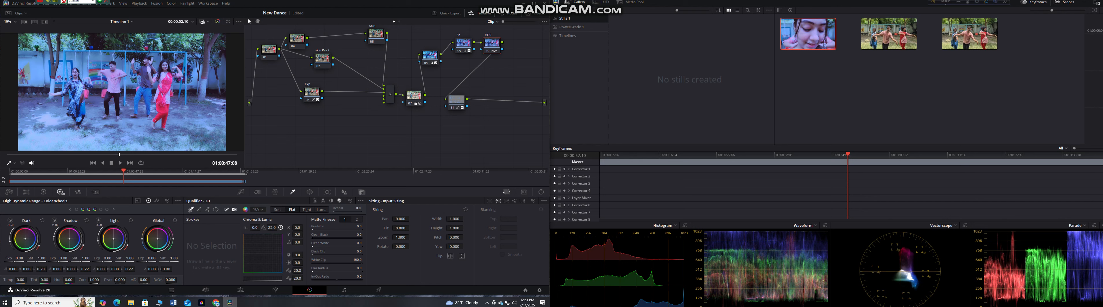
Sample the picture with the 3D Qualifier on the HDR node, and open the ColorSlice controls
{"action": "left_click", "coordinate": [102, 140]}
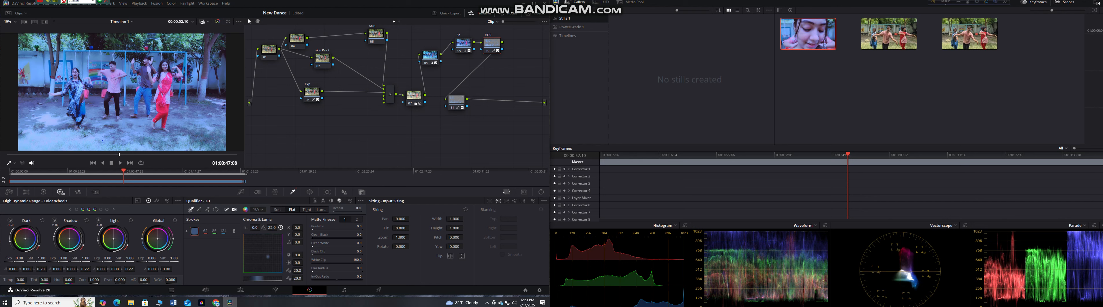
{"action": "left_click", "coordinate": [136, 42]}
{"action": "left_click", "coordinate": [257, 209]}
{"action": "left_click", "coordinate": [256, 223]}
{"action": "left_click", "coordinate": [257, 209]}
{"action": "left_click", "coordinate": [257, 218]}
{"action": "left_click", "coordinate": [310, 192]}
{"action": "left_click", "coordinate": [257, 192]}
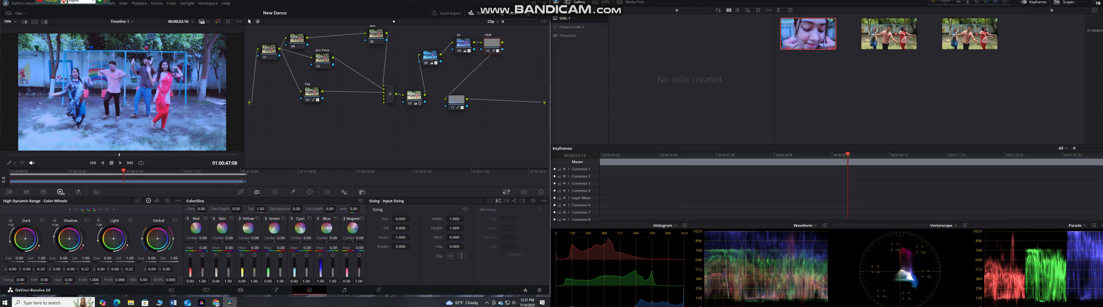
Try to apply the Canon Log to Cineon LUT to the node right after the mixer
{"action": "left_click", "coordinate": [464, 43]}
{"action": "right_click", "coordinate": [461, 45]}
{"action": "right_click", "coordinate": [416, 95]}
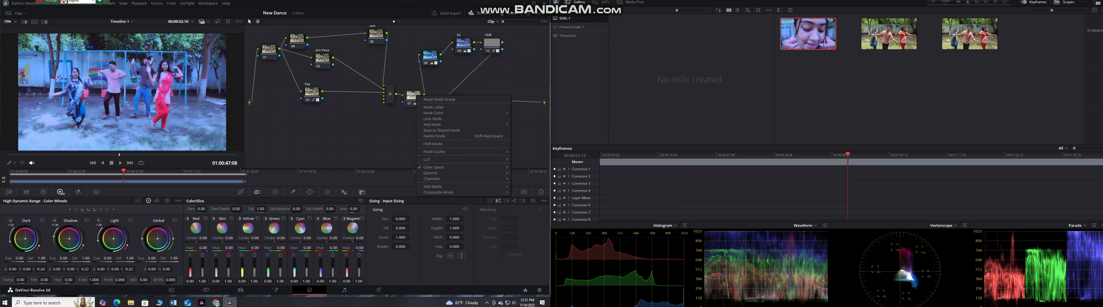
{"action": "mouse_move", "coordinate": [471, 159]}
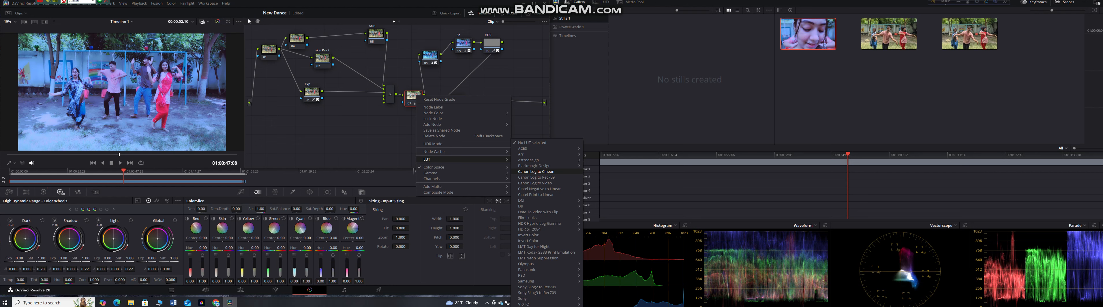
{"action": "left_click", "coordinate": [537, 172]}
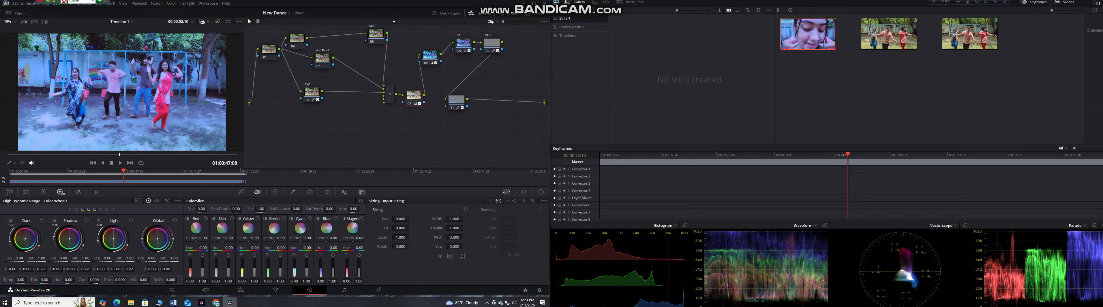
Try to set the node colour of the labelled node before the HDR node to Olive
{"action": "right_click", "coordinate": [466, 45]}
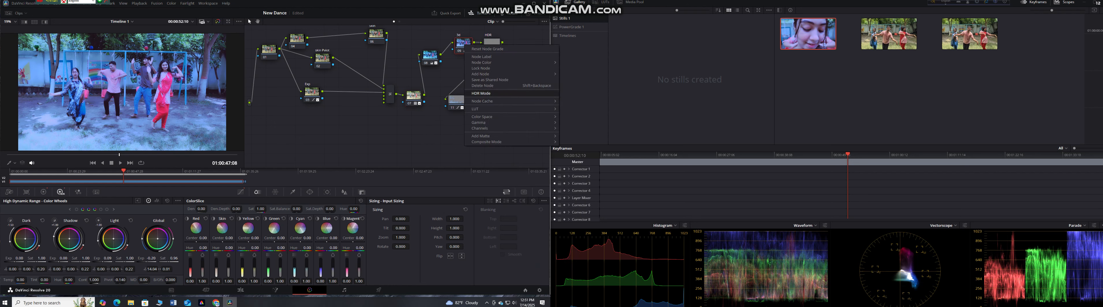
{"action": "mouse_move", "coordinate": [510, 62]}
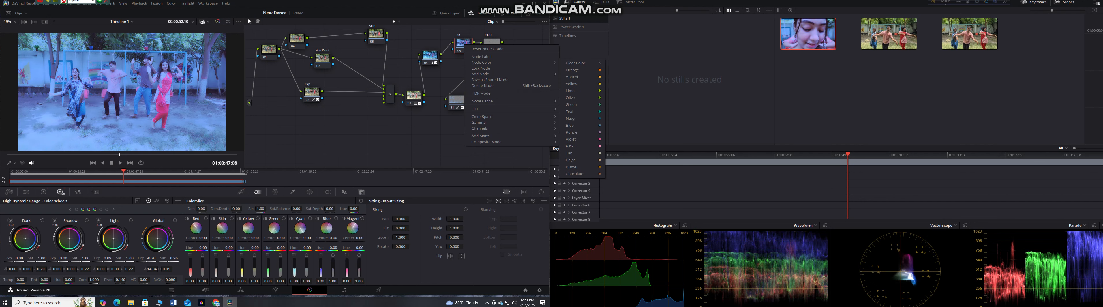
{"action": "left_click", "coordinate": [570, 97]}
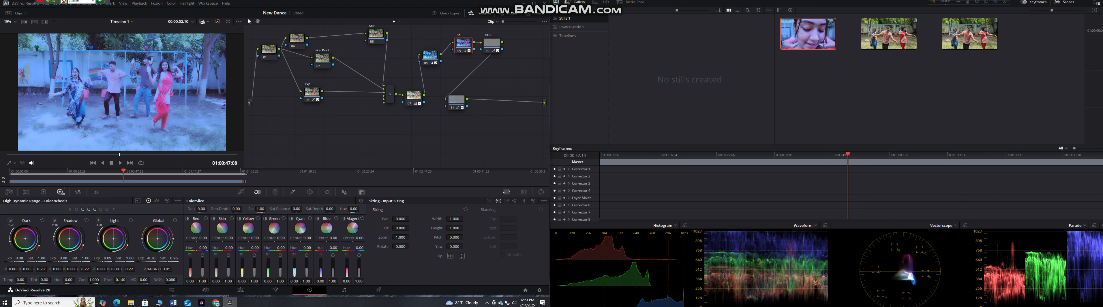
{"action": "left_click", "coordinate": [414, 96]}
{"action": "left_click", "coordinate": [463, 42]}
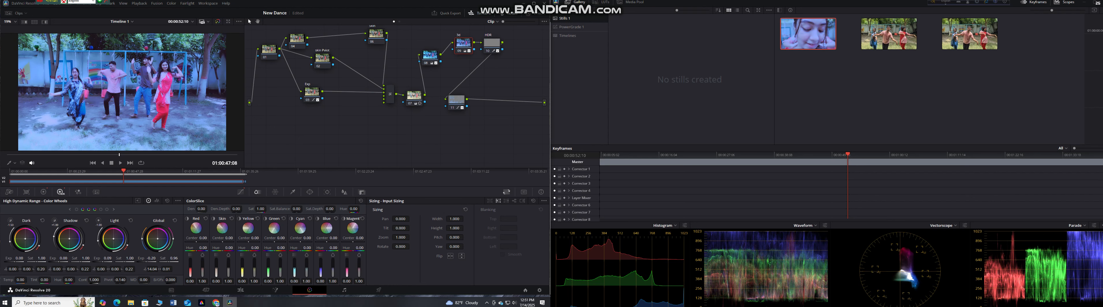
Add a serial node after the labelled node, placed below the HDR node, and shift its HDR Global wheel colour balance
{"action": "right_click", "coordinate": [466, 45]}
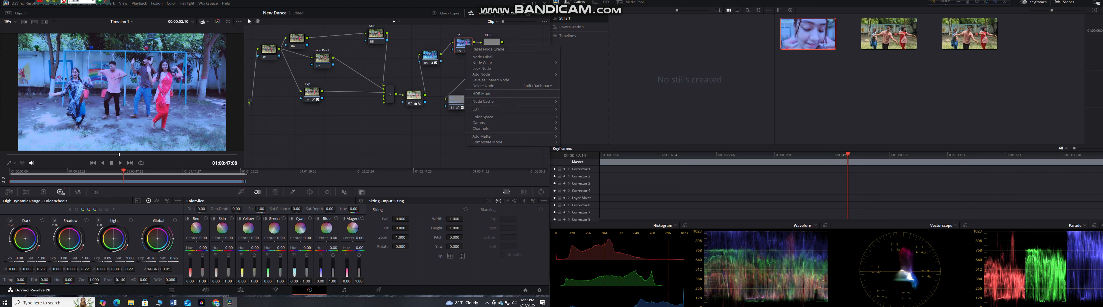
{"action": "mouse_move", "coordinate": [483, 74]}
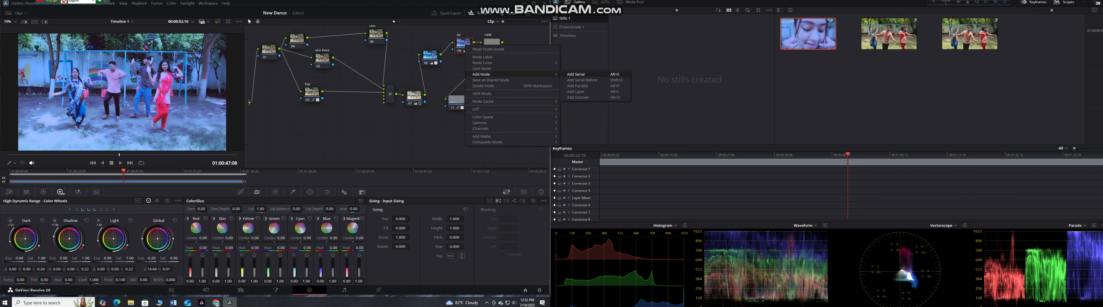
{"action": "left_click", "coordinate": [576, 74]}
{"action": "left_click_drag", "start_coordinate": [492, 65], "coordinate": [494, 84]}
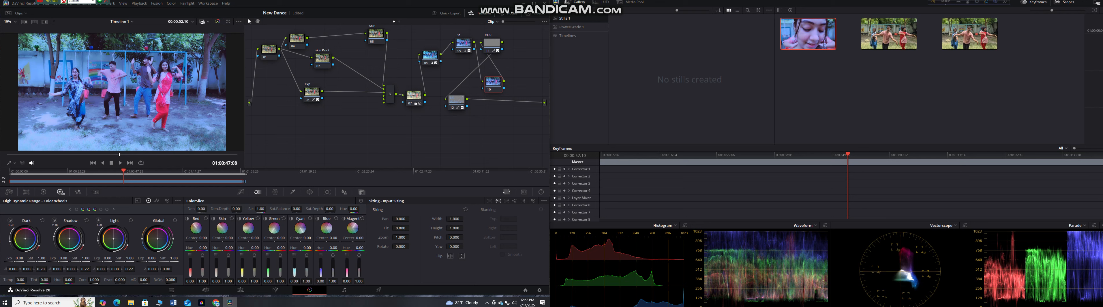
{"action": "left_click_drag", "start_coordinate": [157, 239], "coordinate": [151, 238]}
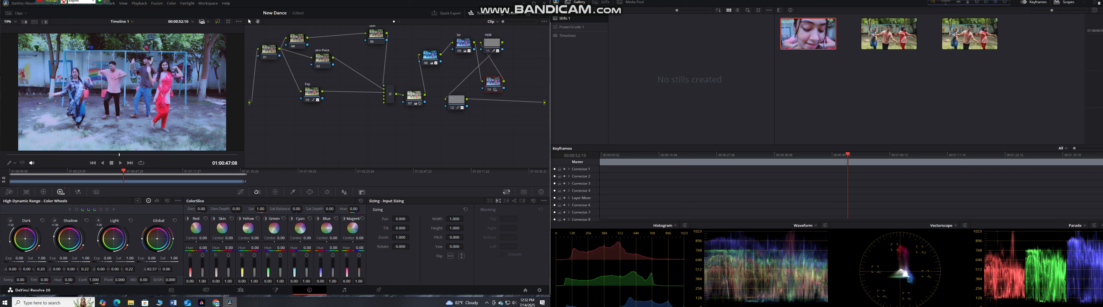
Review the grade at several points of the clip and at different viewer zooms, undoing the last adjustment and returning to the clip's start
{"action": "key", "text": "Home"}
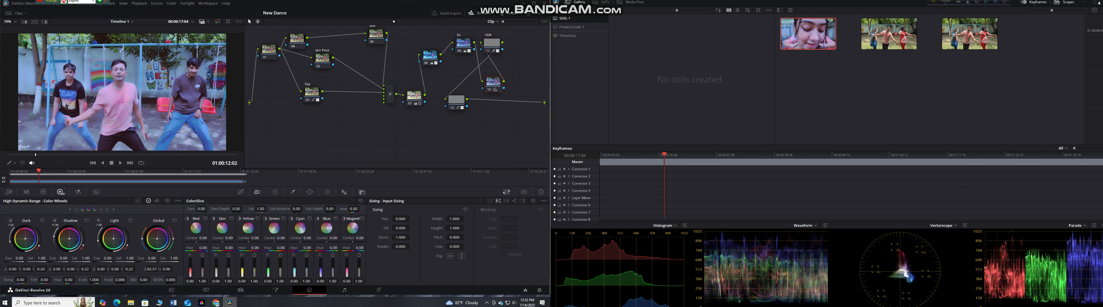
{"action": "scroll", "coordinate": [122, 92], "scroll_direction": "up", "scroll_amount": 1}
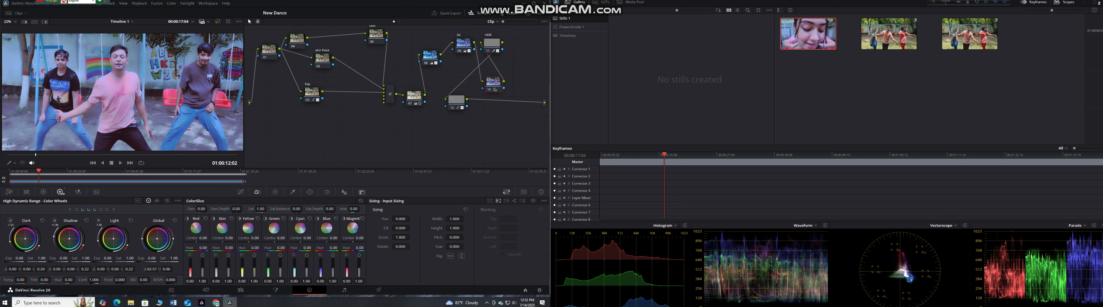
{"action": "scroll", "coordinate": [160, 105], "scroll_direction": "down", "scroll_amount": 8}
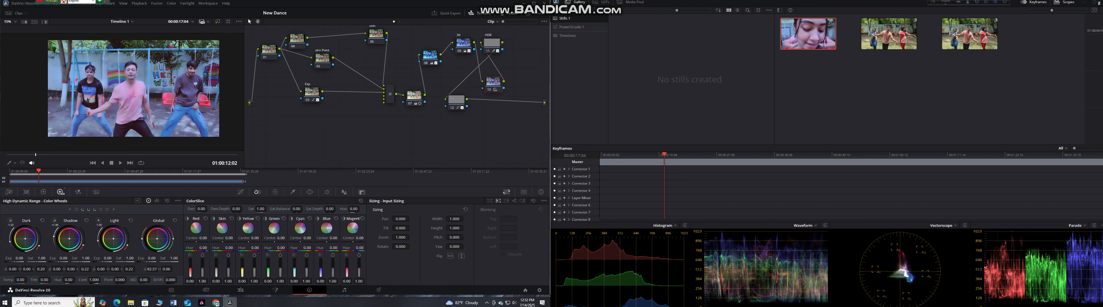
{"action": "scroll", "coordinate": [161, 106], "scroll_direction": "up", "scroll_amount": 5}
{"action": "left_click", "coordinate": [130, 172]}
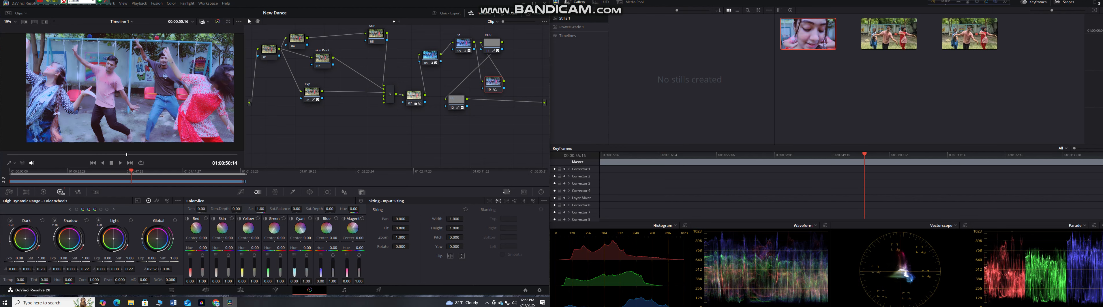
{"action": "left_click", "coordinate": [108, 171]}
{"action": "left_click", "coordinate": [77, 171]}
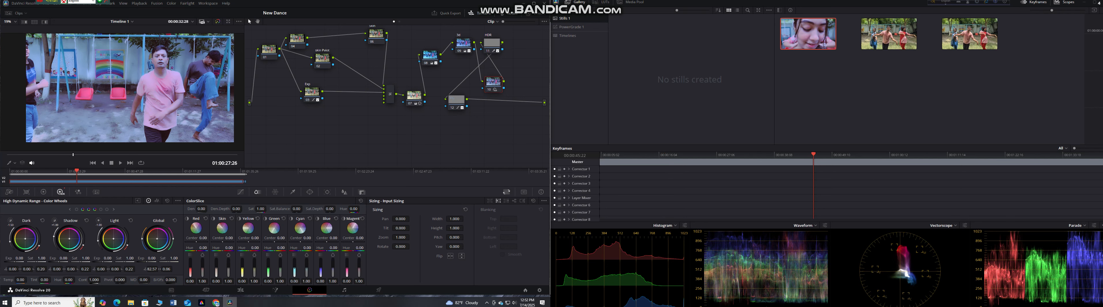
{"action": "left_click", "coordinate": [56, 171]}
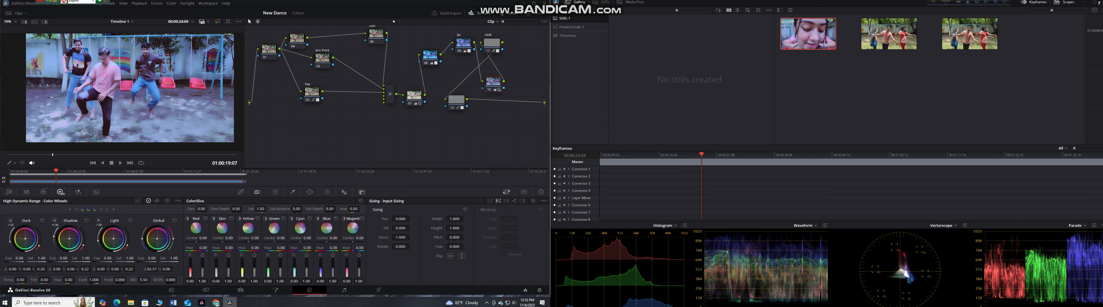
{"action": "key", "text": "ctrl+z"}
{"action": "key", "text": "Home"}
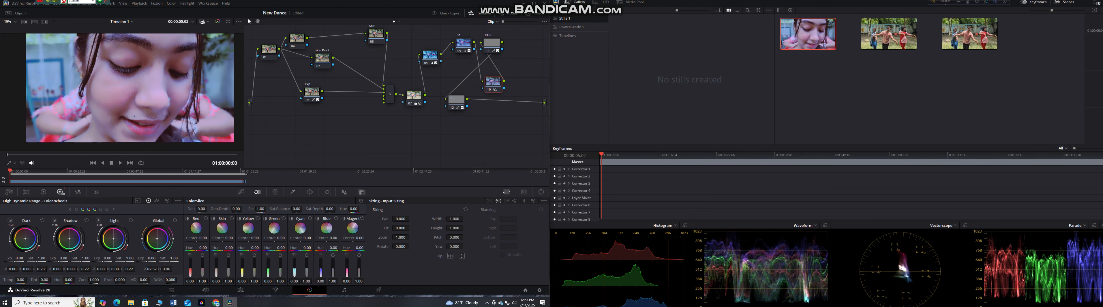
Add a layer node to the node below HDR, place it beneath that node, and move the grey end node closer to the mixer
{"action": "right_click", "coordinate": [492, 81]}
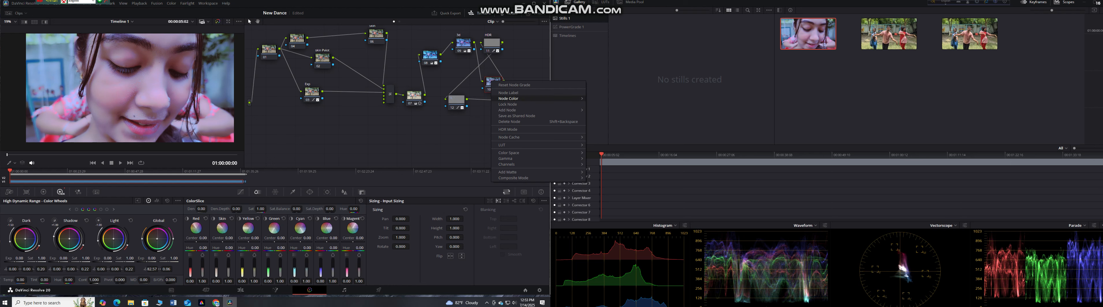
{"action": "mouse_move", "coordinate": [514, 110]}
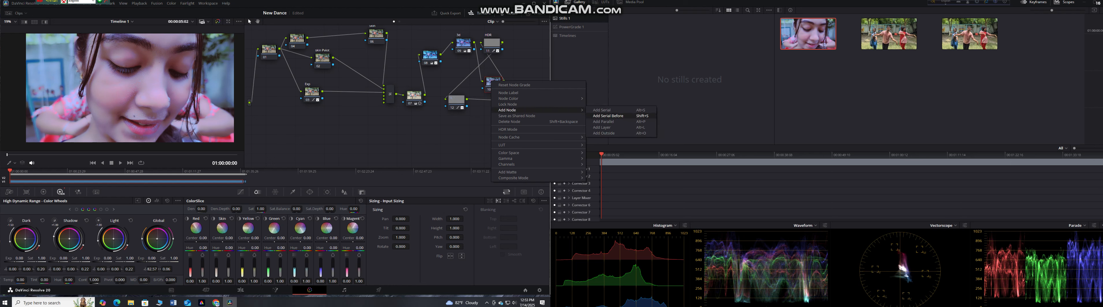
{"action": "left_click", "coordinate": [602, 127]}
{"action": "left_click_drag", "start_coordinate": [489, 135], "coordinate": [481, 134]}
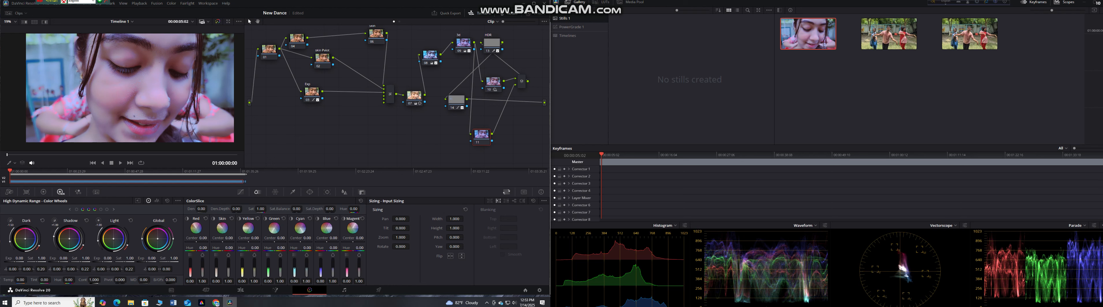
{"action": "left_click_drag", "start_coordinate": [456, 101], "coordinate": [414, 101]}
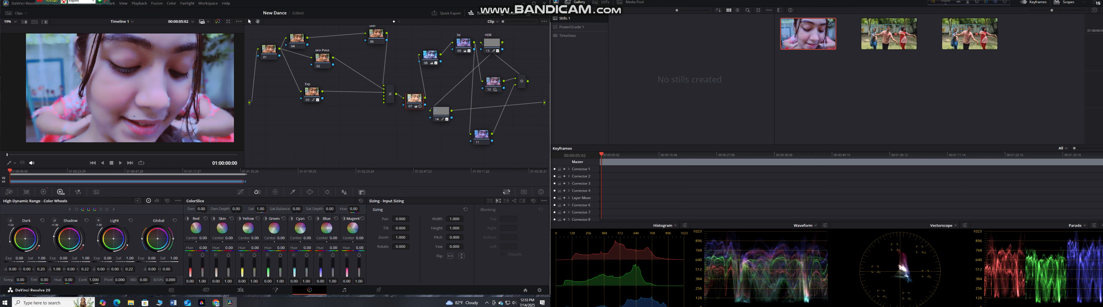
Compare the dance shot with the grades bypassed and enabled, and open the Primaries colour controls
{"action": "left_click", "coordinate": [47, 154]}
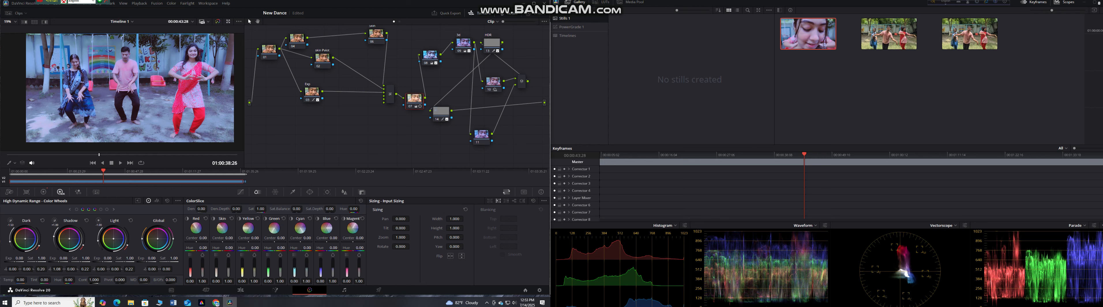
{"action": "key", "text": "shift+d"}
{"action": "key", "text": "shift+d"}
{"action": "left_click", "coordinate": [43, 193]}
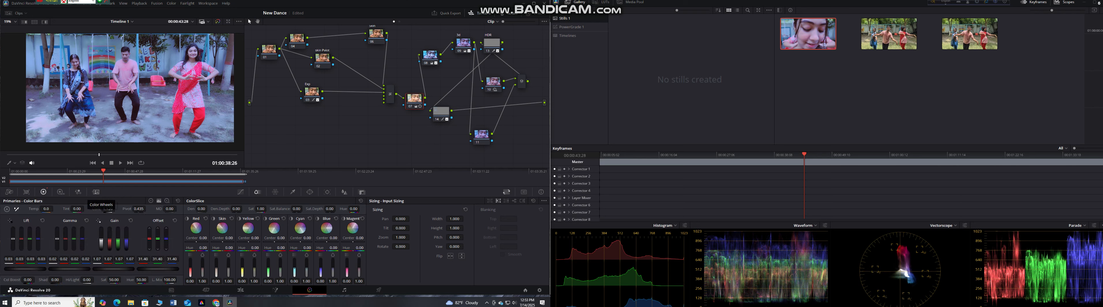
Try resetting the selected node's Primaries adjustments, compare the result at the clip's start, and undo the reset
{"action": "left_click", "coordinate": [96, 191]}
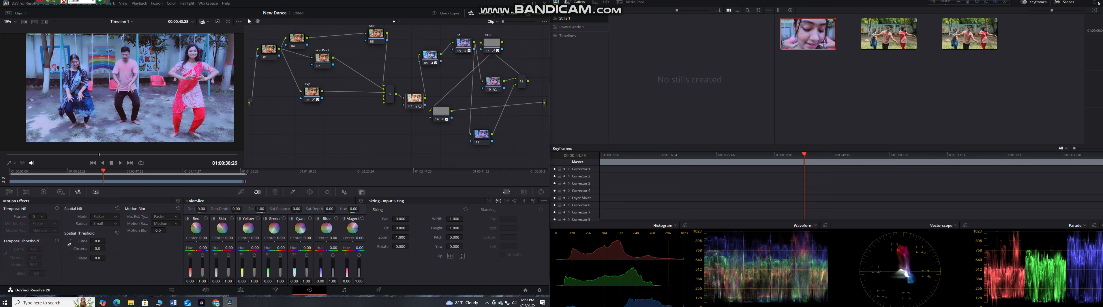
{"action": "left_click", "coordinate": [43, 191]}
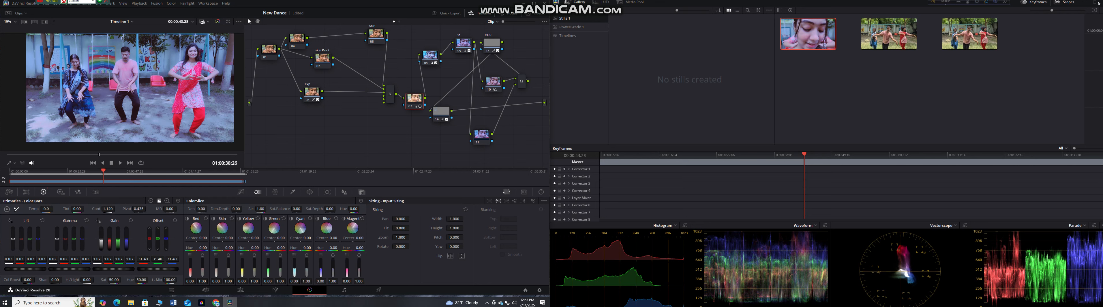
{"action": "left_click", "coordinate": [177, 200]}
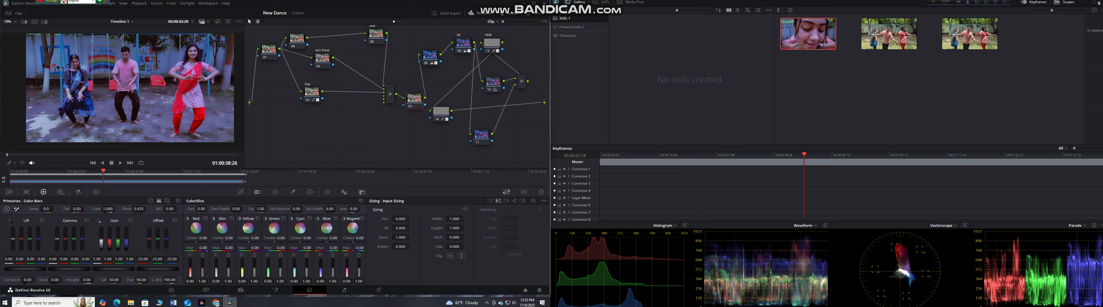
{"action": "key", "text": "Home"}
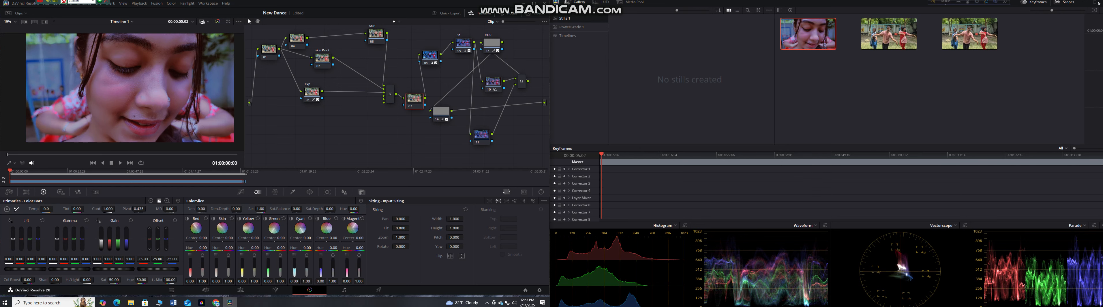
{"action": "key", "text": "ctrl+z"}
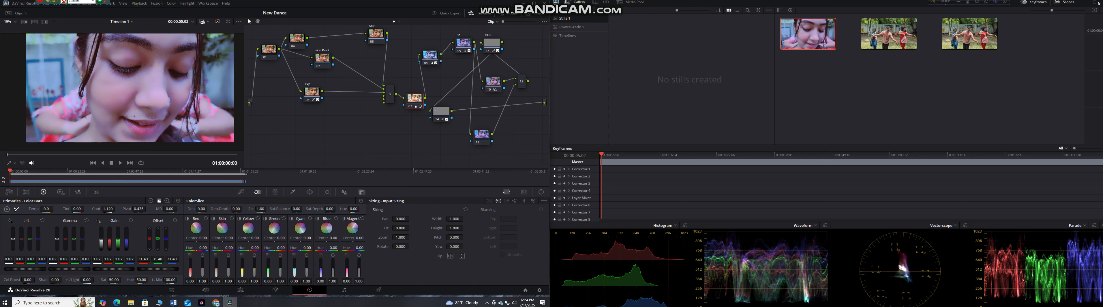
Try a ColorSlice Hue shift on the node after the first mixer, check it at the clip's start, and reset ColorSlice
{"action": "left_click", "coordinate": [49, 171]}
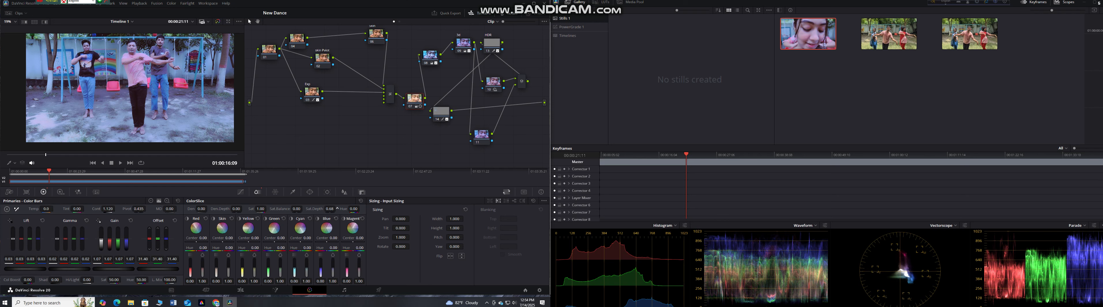
{"action": "left_click_drag", "start_coordinate": [337, 209], "coordinate": [338, 209]}
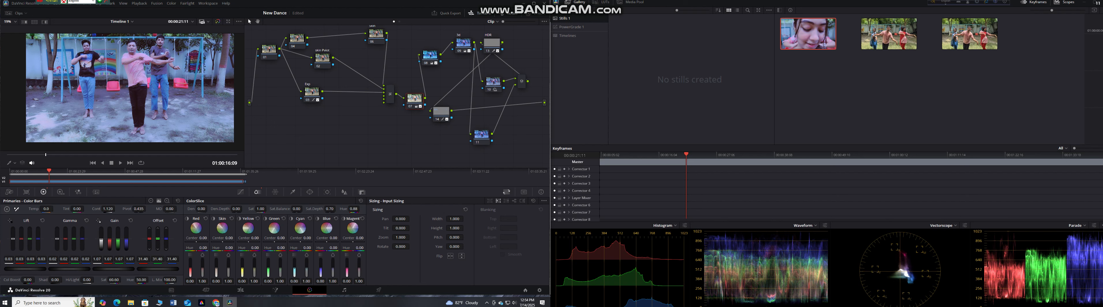
{"action": "left_click_drag", "start_coordinate": [14, 170], "coordinate": [9, 170]}
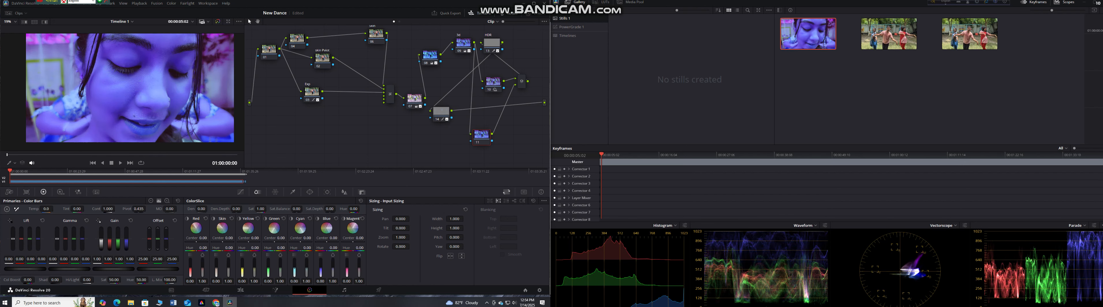
{"action": "left_click", "coordinate": [414, 99]}
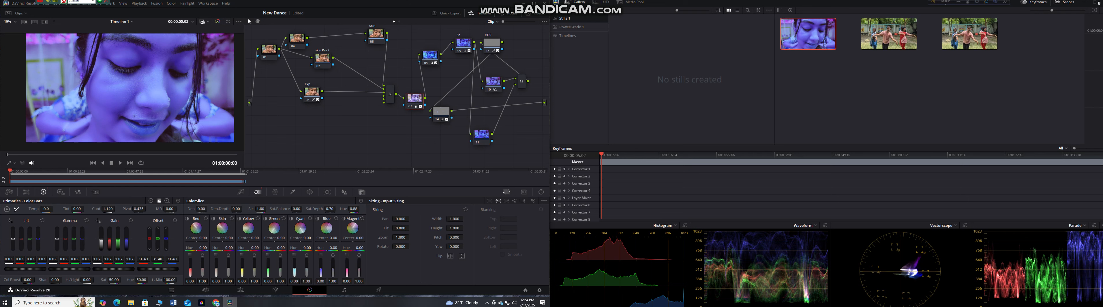
{"action": "left_click", "coordinate": [361, 200]}
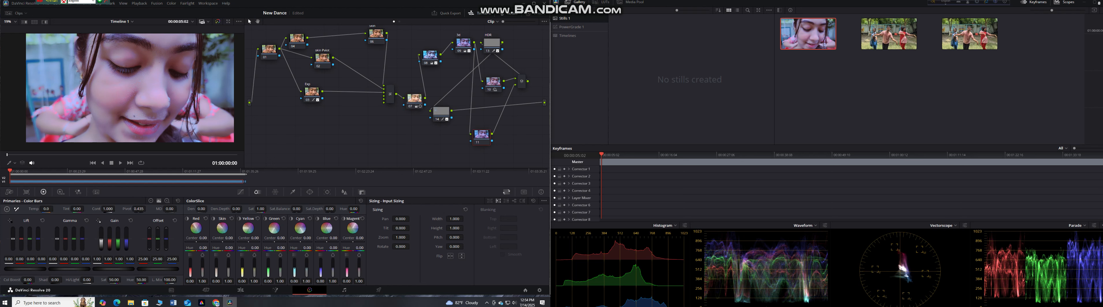
Raise the saturation of the lowest node, connect its output to the final layer mixer, and place the node closer beneath the others
{"action": "left_click_drag", "start_coordinate": [122, 280], "coordinate": [124, 279]}
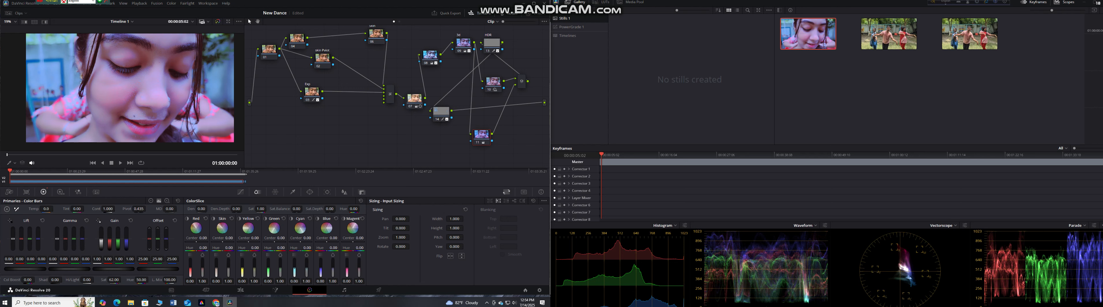
{"action": "left_click_drag", "start_coordinate": [122, 279], "coordinate": [128, 279]}
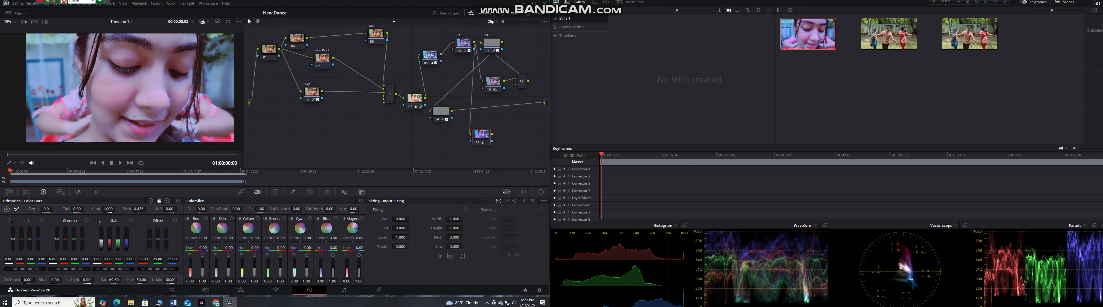
{"action": "left_click_drag", "start_coordinate": [493, 134], "coordinate": [529, 76]}
{"action": "left_click_drag", "start_coordinate": [482, 134], "coordinate": [482, 120]}
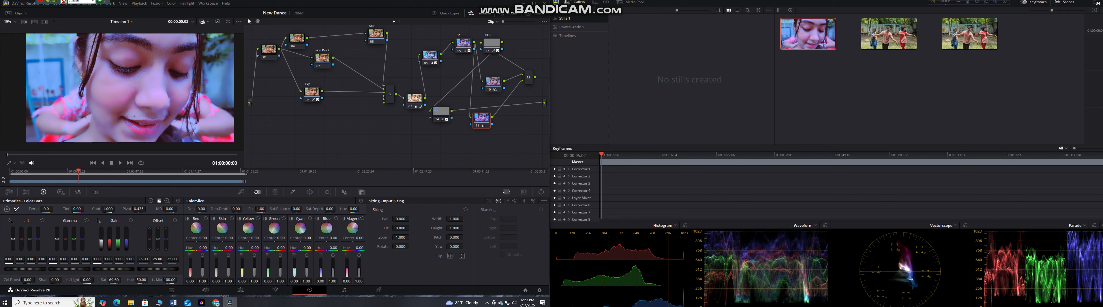
Review the finished grade at several points of the clip, both in the viewer and in full-screen playback
{"action": "left_click", "coordinate": [110, 171]}
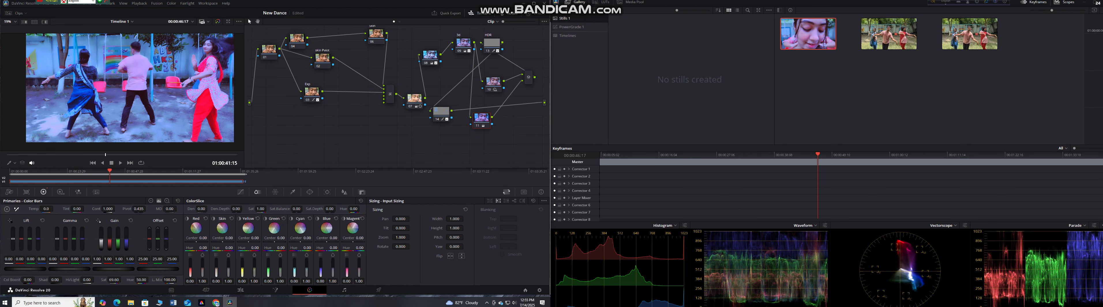
{"action": "left_click", "coordinate": [114, 172]}
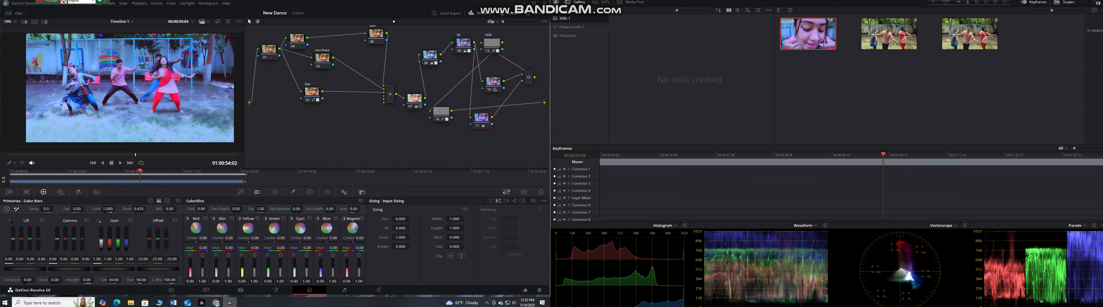
{"action": "key", "text": "ctrl+f"}
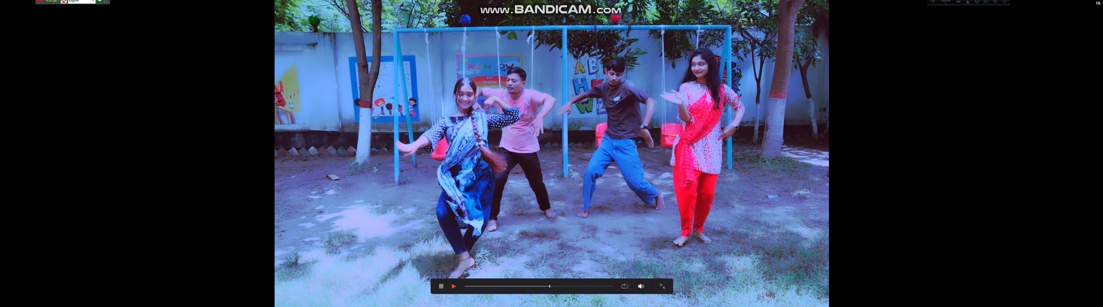
{"action": "left_click", "coordinate": [487, 286]}
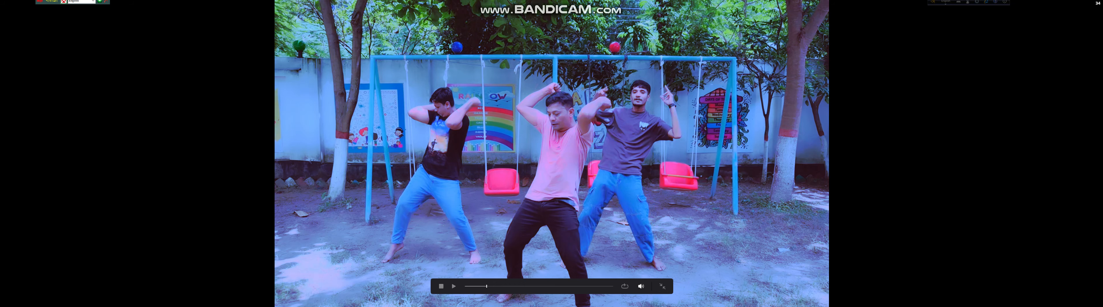
{"action": "left_click", "coordinate": [473, 286]}
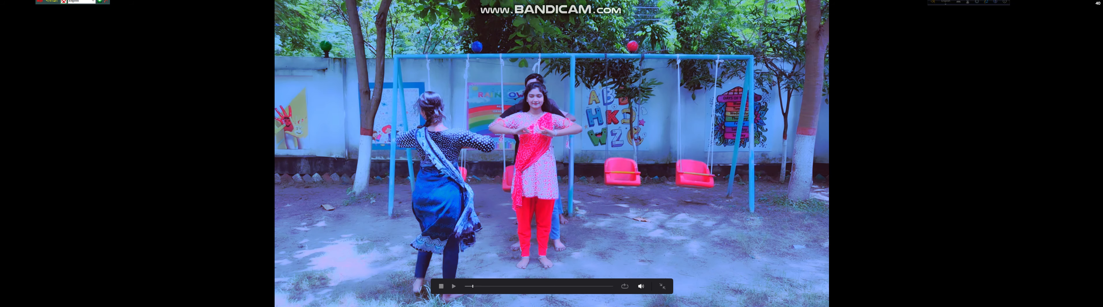
{"action": "key", "text": "Escape"}
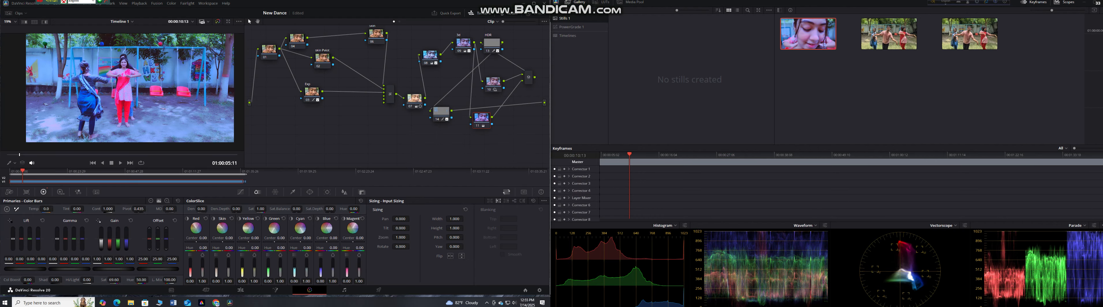